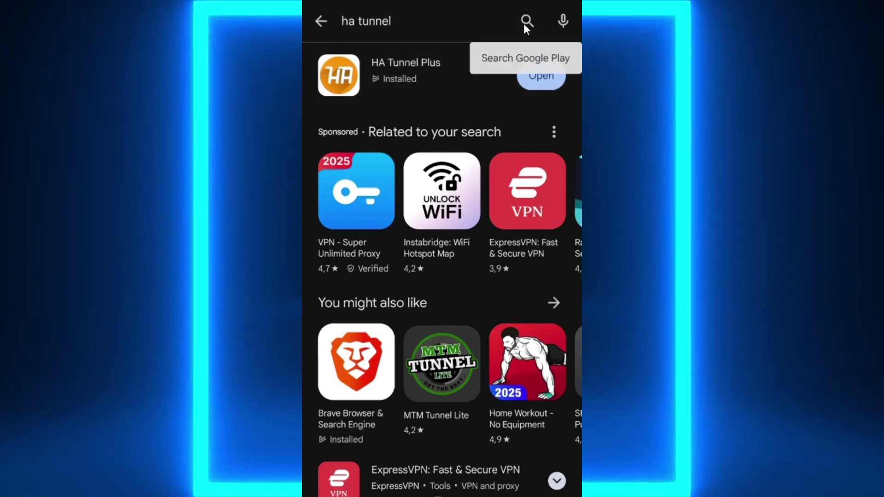
- Search the Play Store for 'ko', open the KOFnet listing and launch the app
left_click(526, 22)
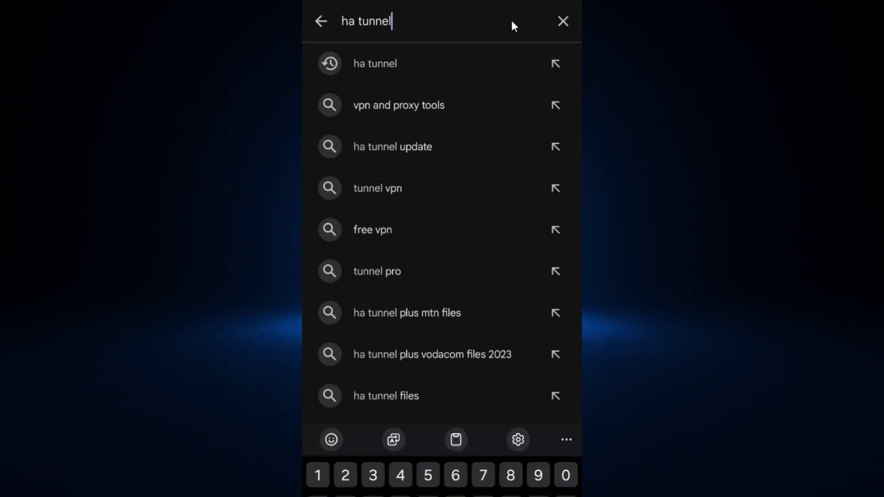
key("BackSpace")
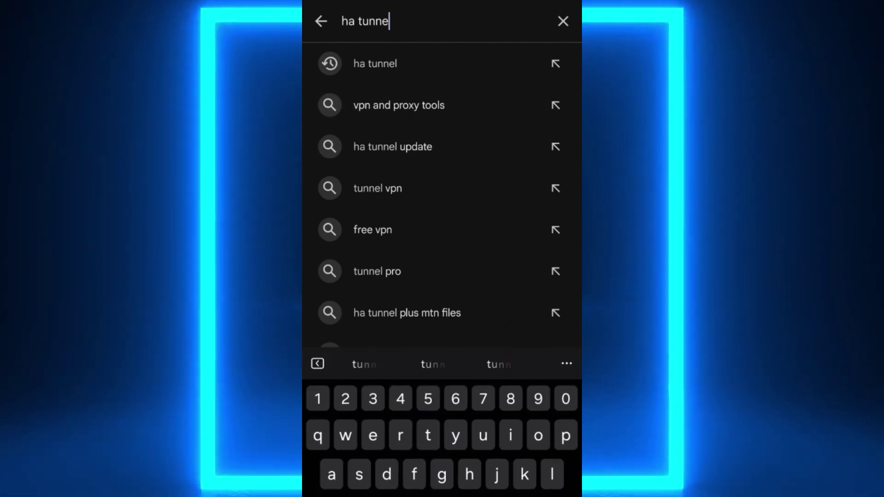
key("BackSpace")
key("BackSpace")
key("BackSpace")
key("BackSpace")
key("BackSpace")
key("BackSpace")
key("BackSpace")
key("BackSpace")
type("ko")
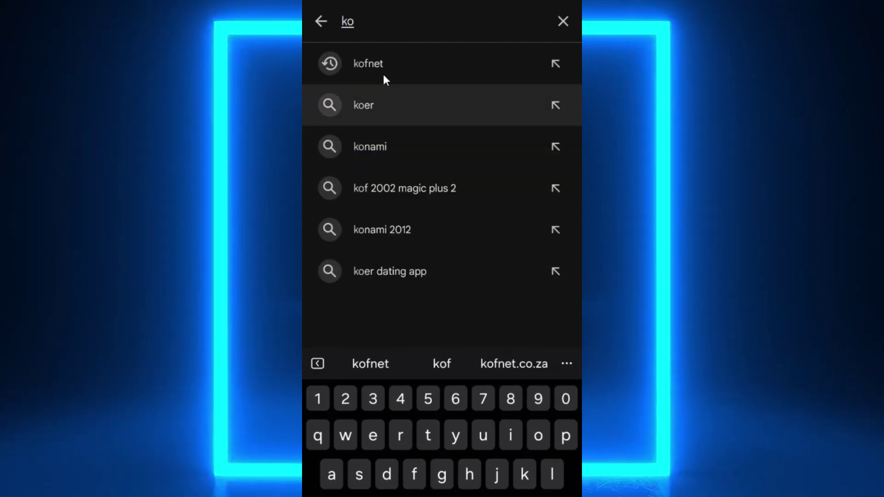
left_click(383, 72)
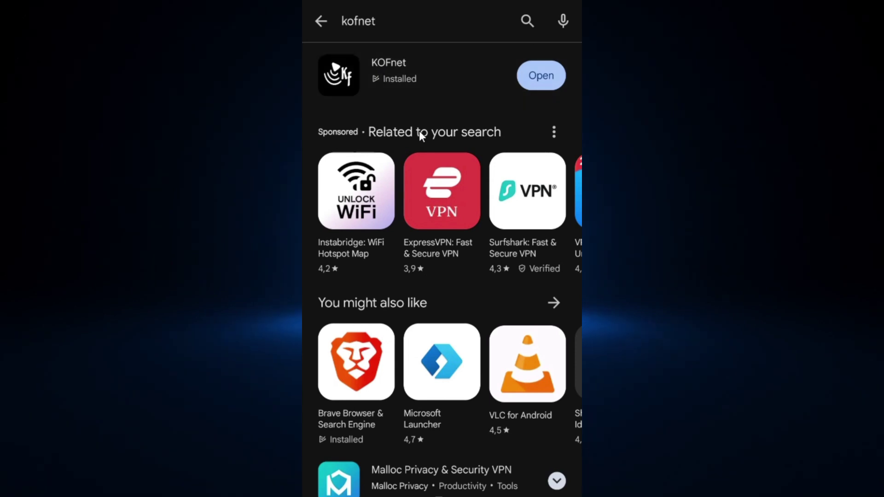
left_click(387, 86)
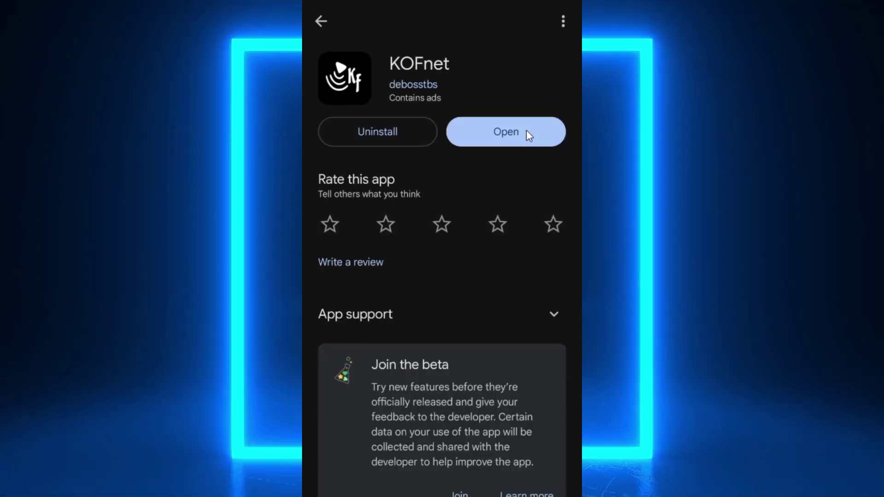
left_click(526, 132)
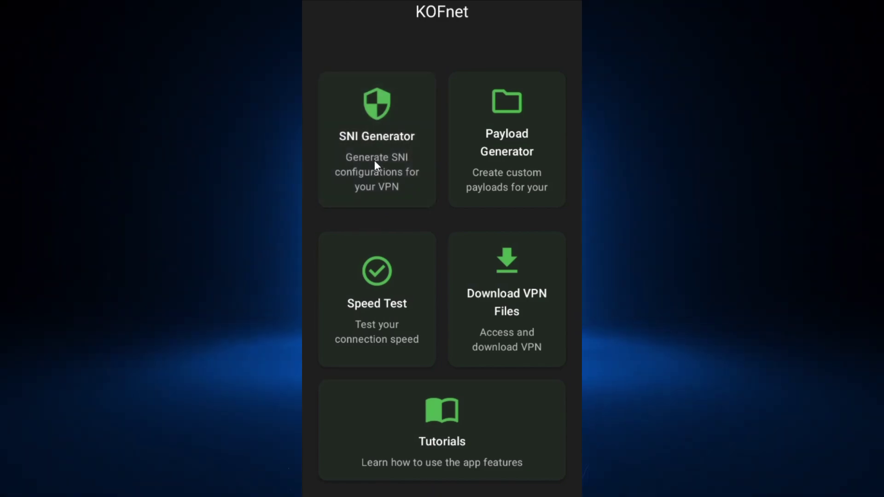
- Generate a South Africa SNI in SNI Generator and copy dev.onlinecms.mtn.co.za
left_click(375, 161)
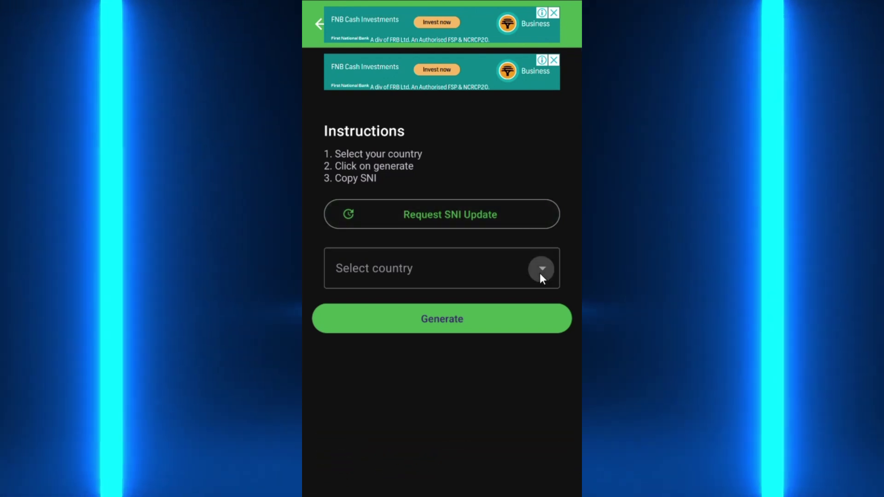
left_click(540, 271)
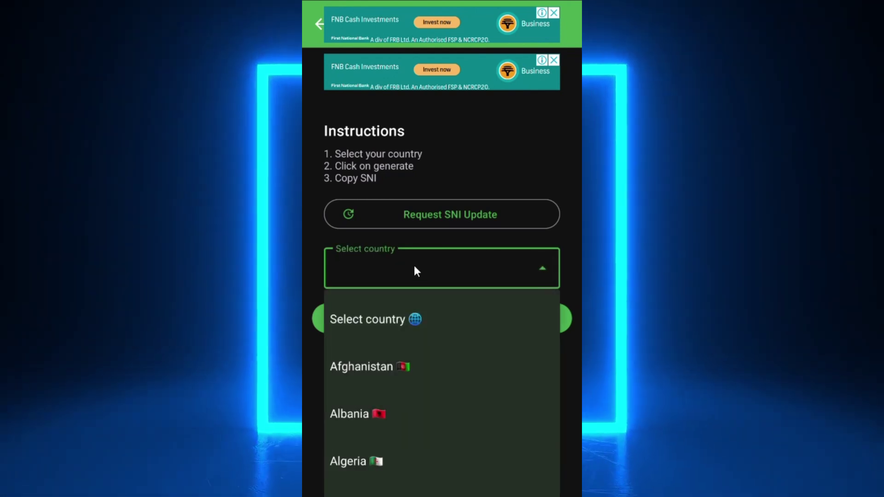
scroll(435, 451, "down", 5)
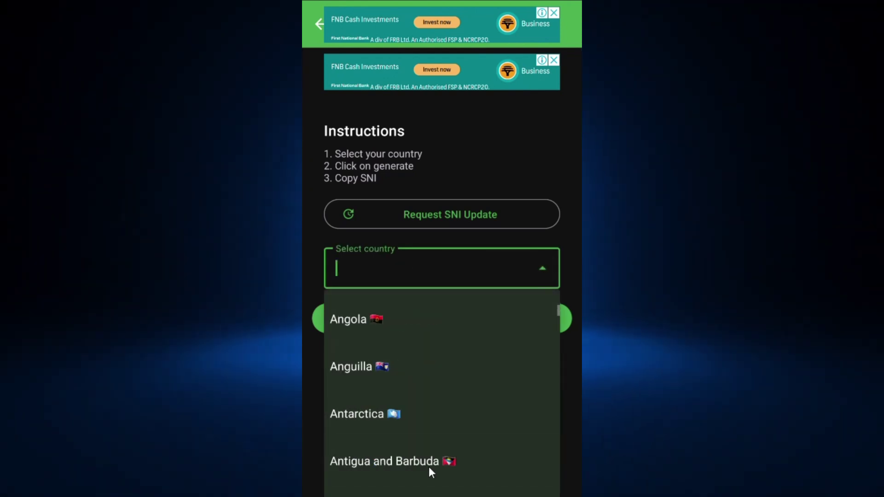
scroll(430, 469, "up", 6)
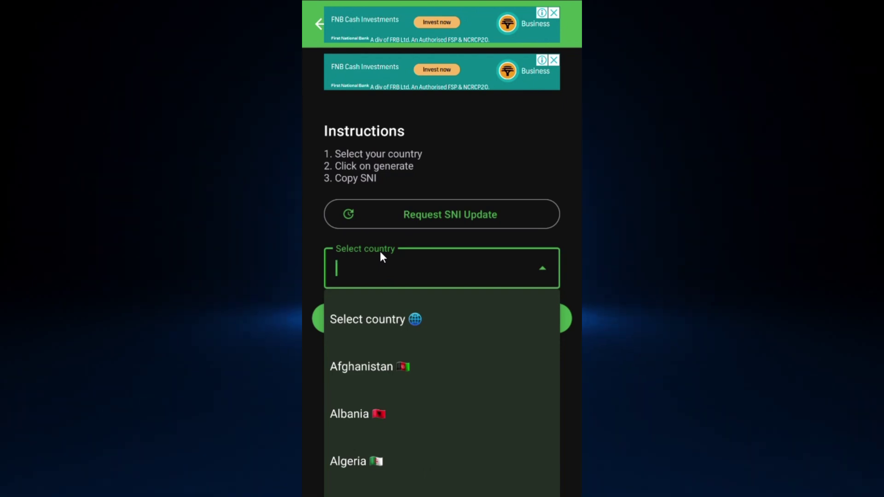
type("sou")
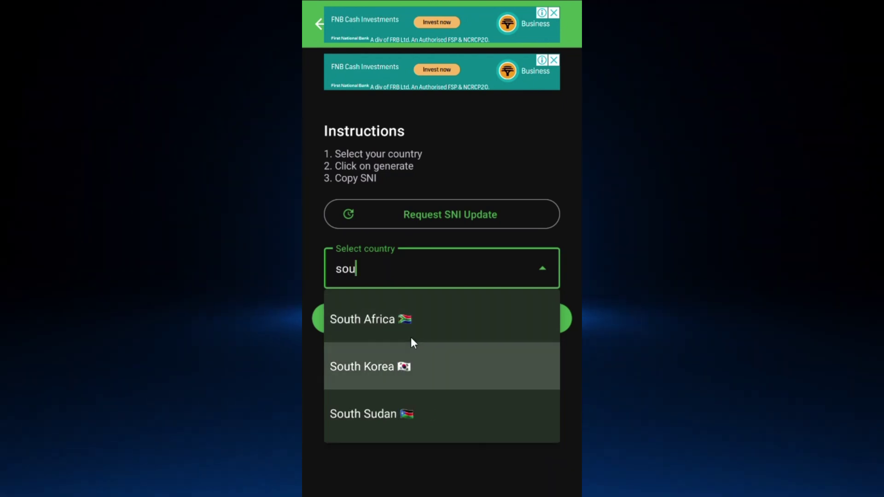
left_click(413, 334)
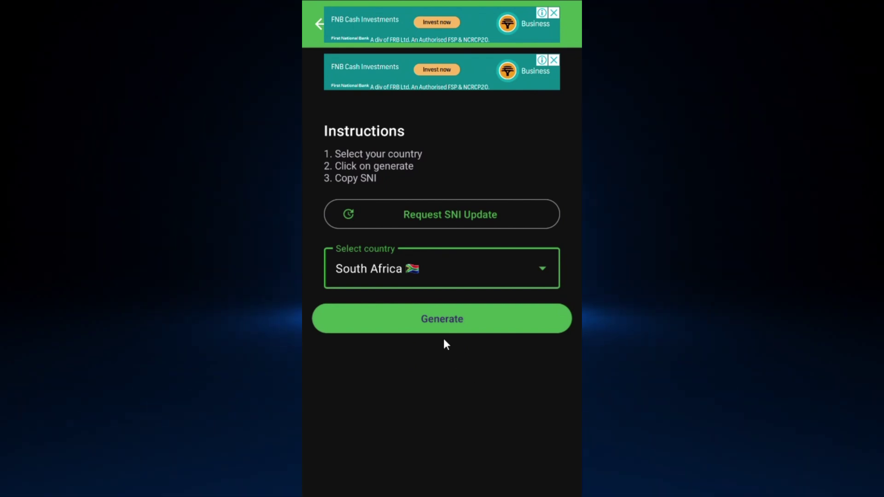
left_click(473, 322)
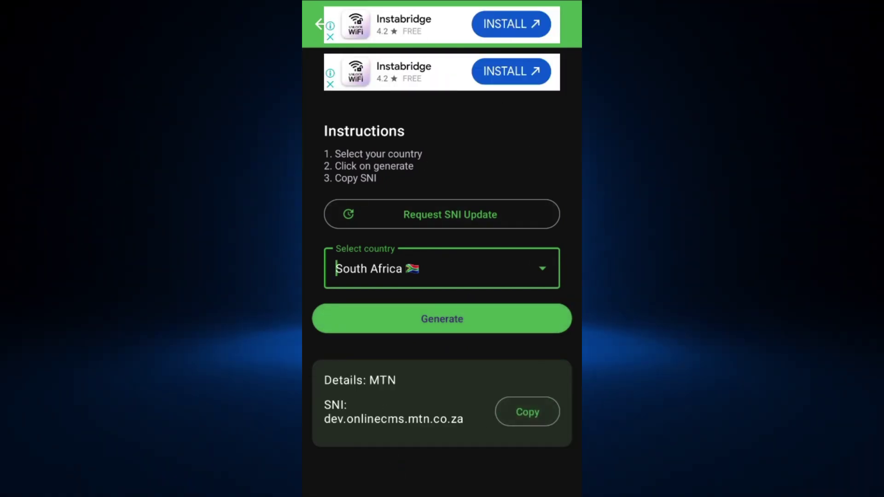
scroll(446, 470, "down", 5)
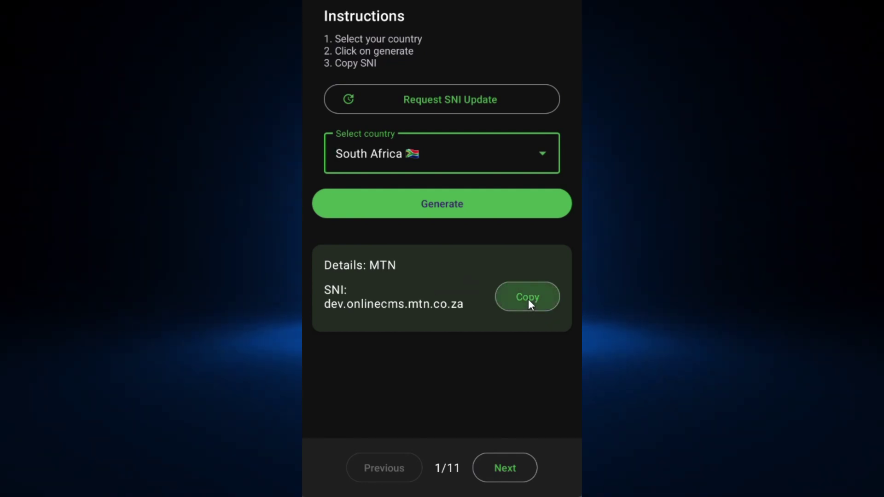
left_click(529, 301)
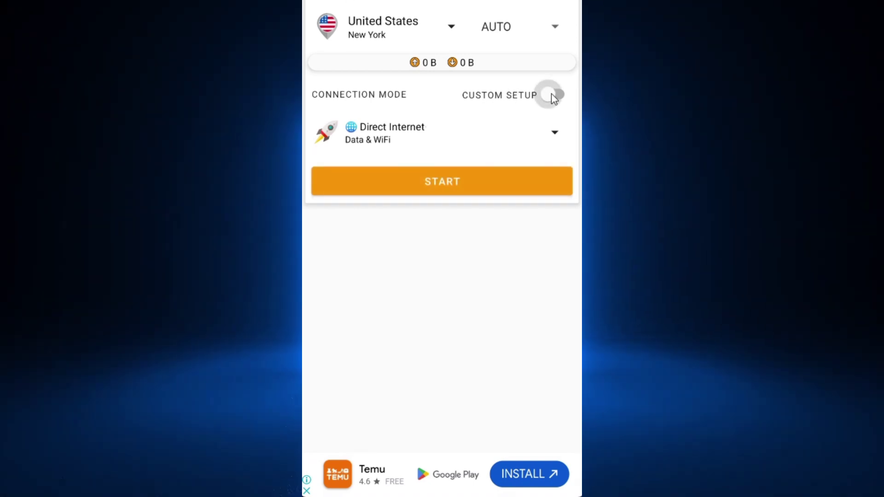
- Enable Custom Setup and set the connection mode to Custom SNI (SSL, TLS Mode)
left_click(554, 97)
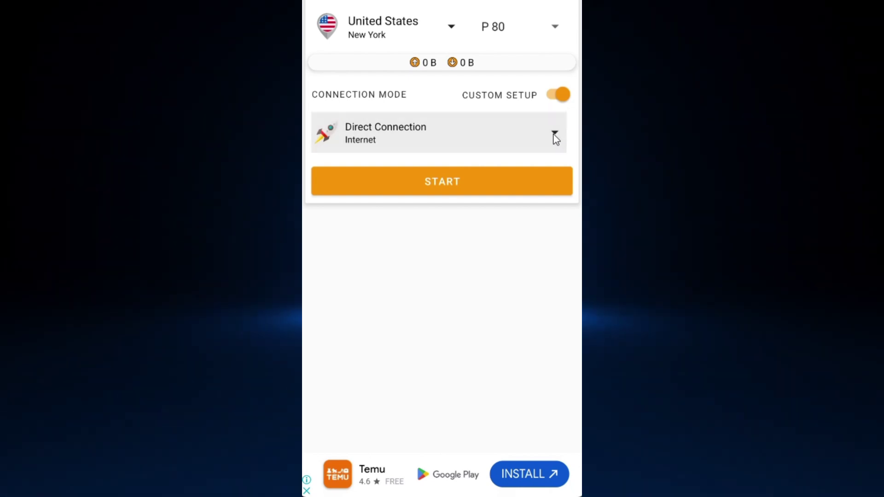
left_click(555, 133)
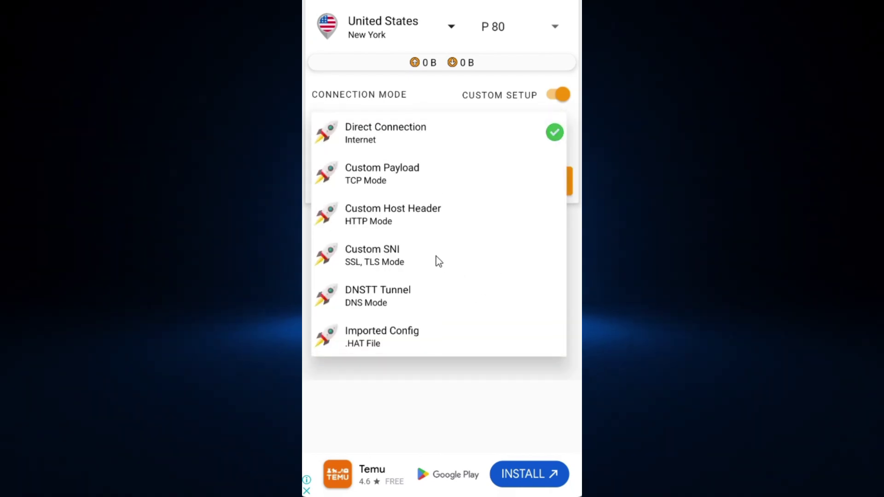
left_click(437, 260)
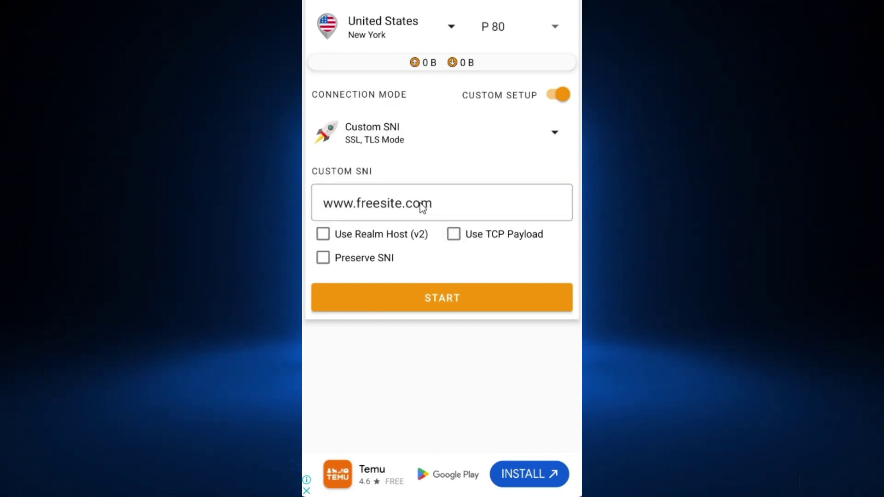
double_click(420, 203)
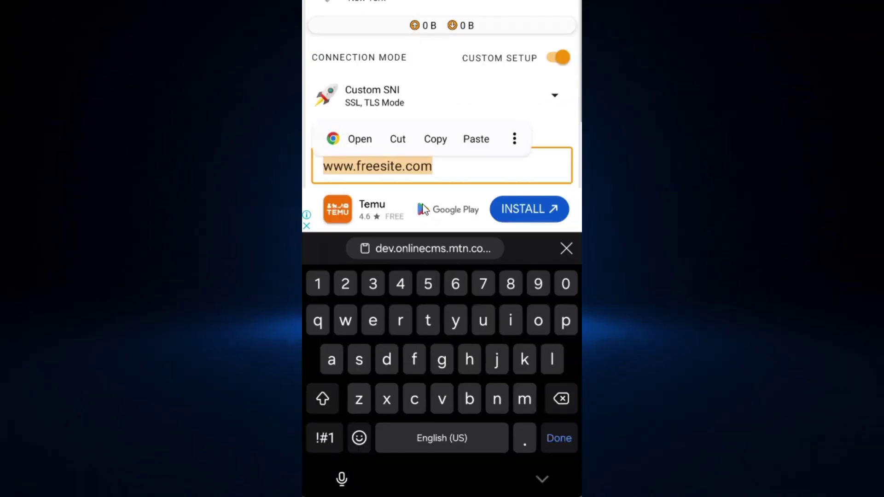
left_click(437, 248)
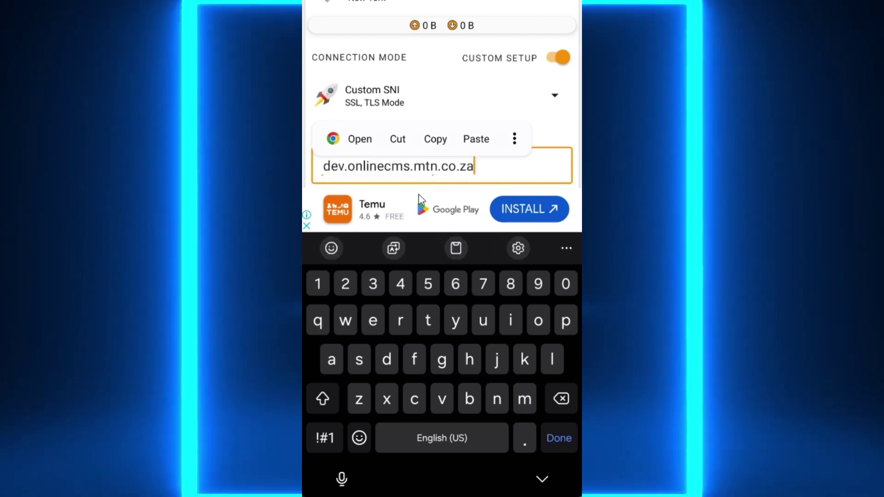
key("Escape")
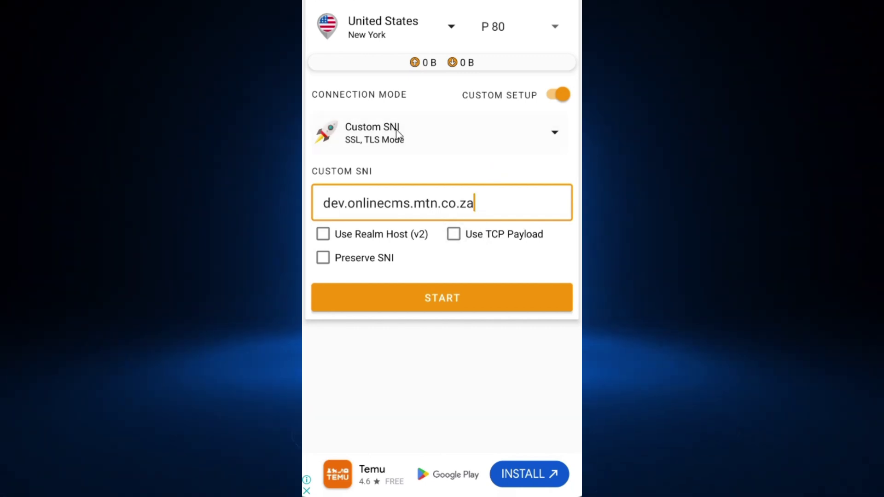
left_click(397, 134)
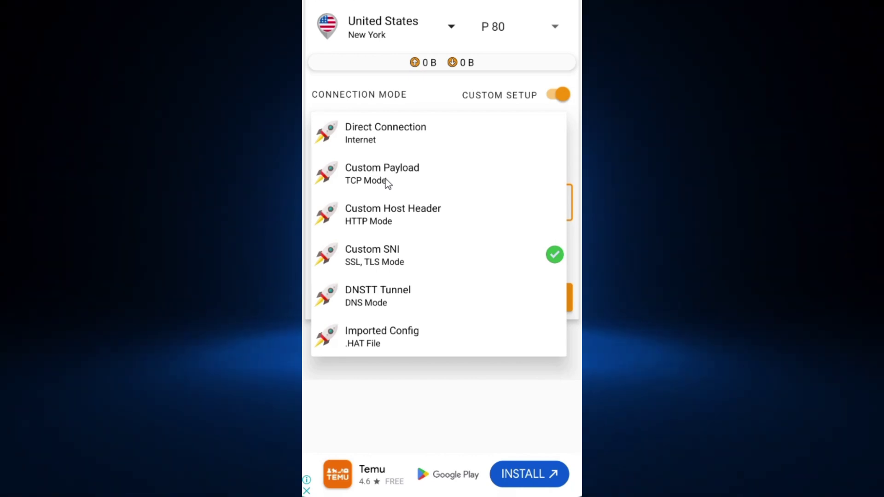
- Keep Custom SNI, enable Realm Host (v2) with site1.blogstar.net, and start the tunnel
left_click(387, 256)
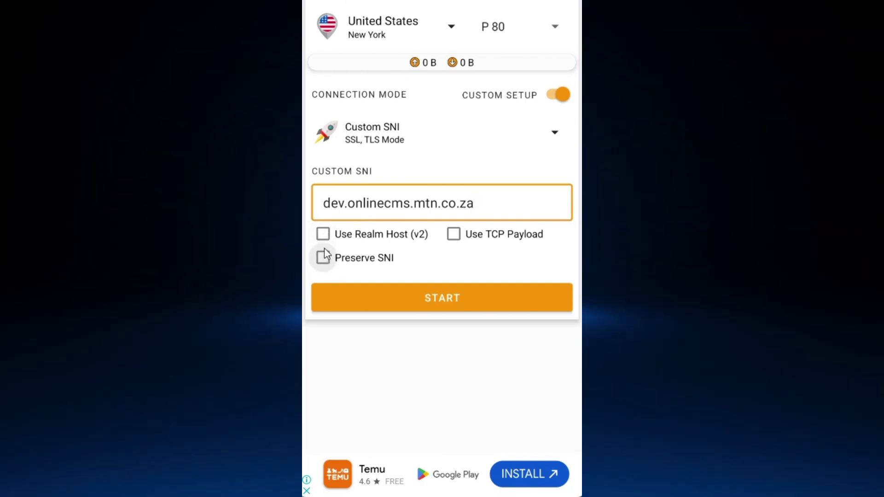
left_click(323, 234)
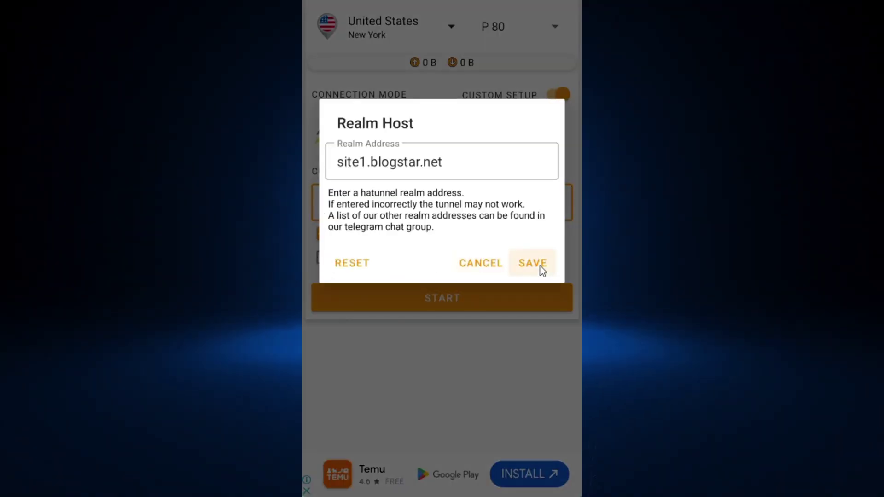
left_click(533, 264)
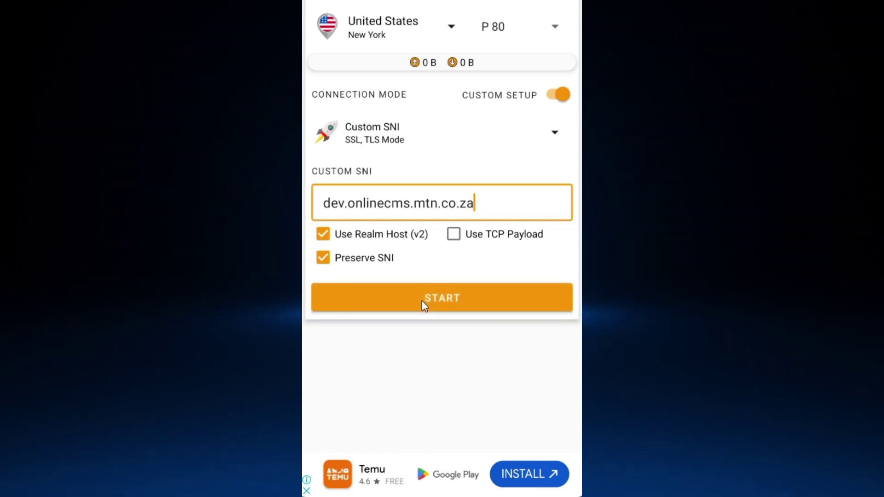
left_click(422, 301)
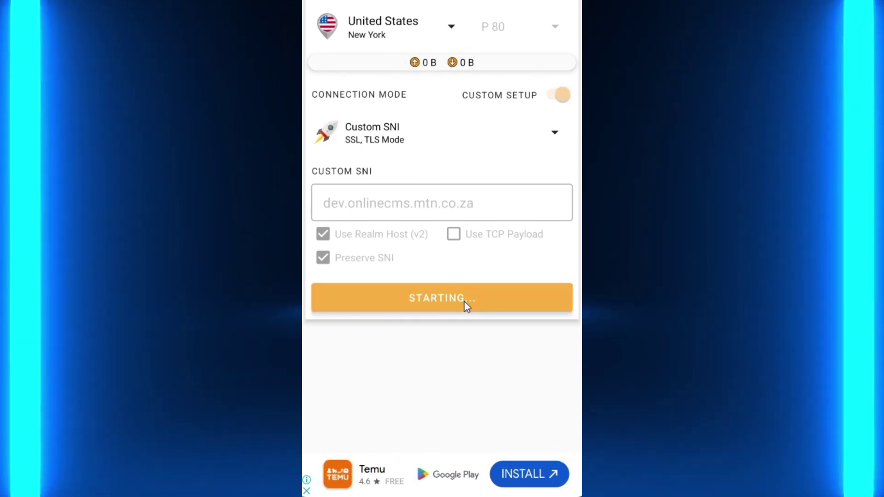
- Stop the tunnel, untick Use Realm Host (v2), and start it again
left_click(465, 303)
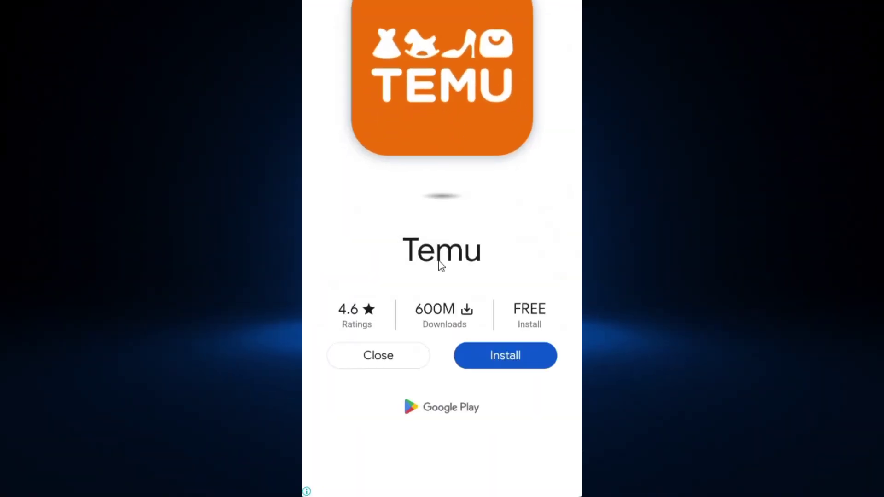
left_click(378, 355)
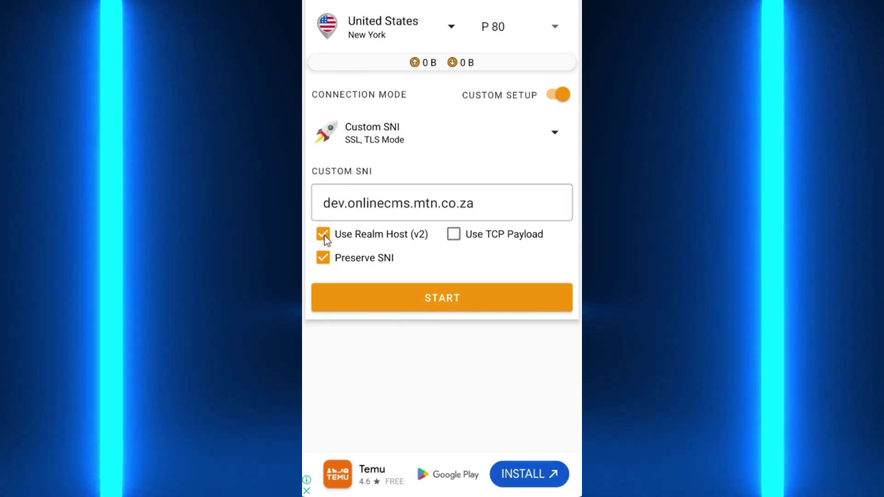
left_click(324, 235)
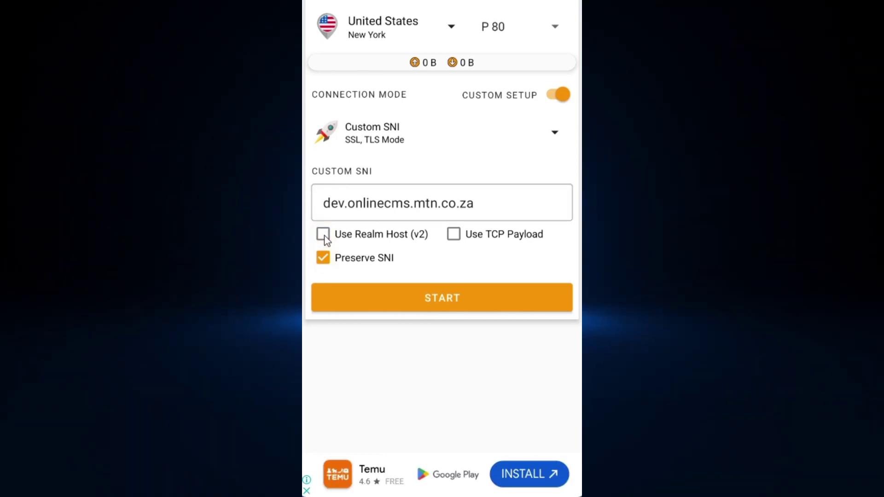
left_click(430, 299)
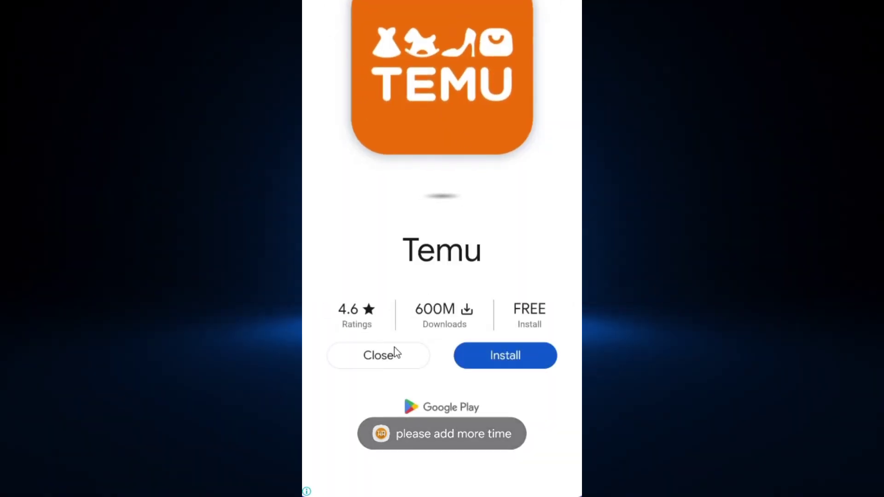
- Dismiss the Temu ad, restart the connection and open the connection log
key("Escape")
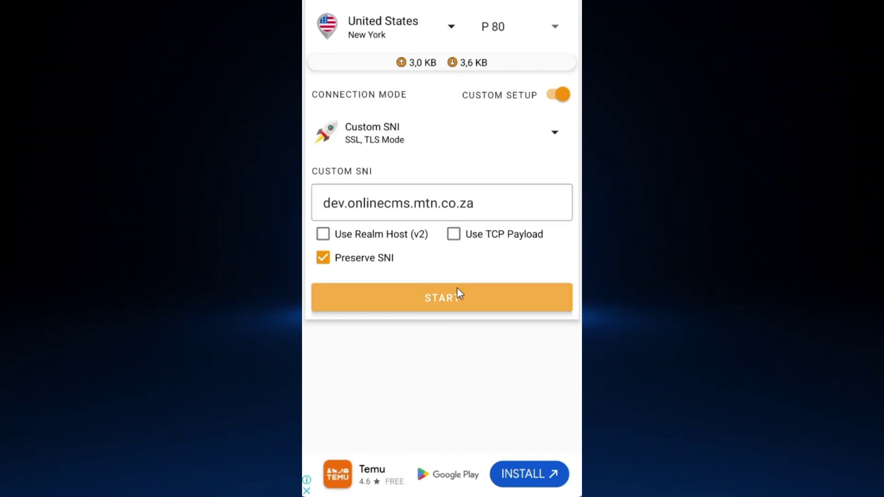
left_click(457, 290)
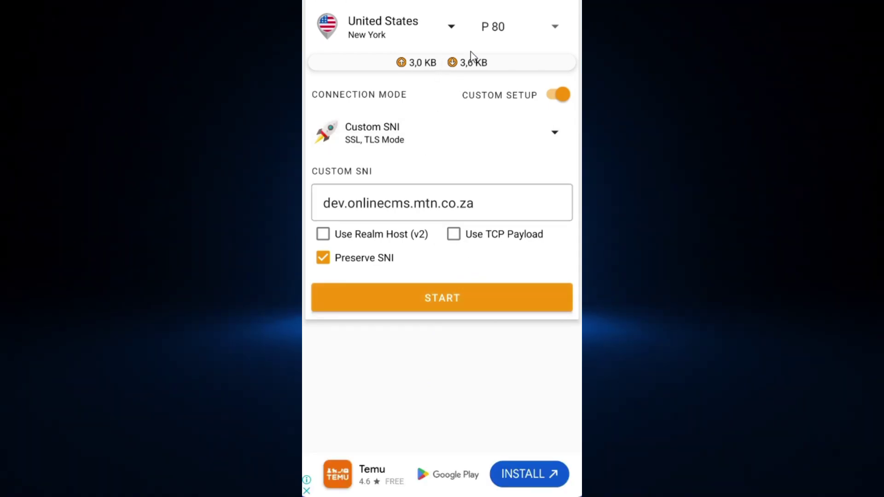
left_click(454, 34)
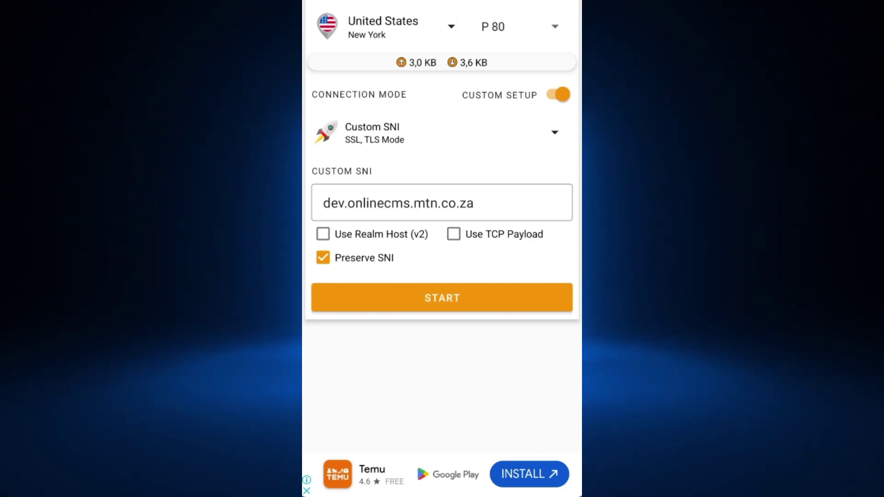
left_click(442, 133)
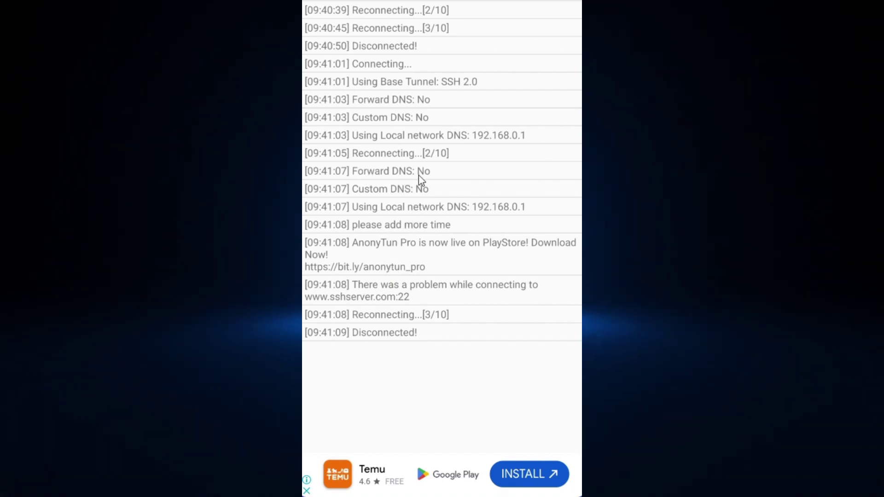
- Swipe across the log tab to leave HA Tunnel Plus's connection log
left_click_drag(418, 175, 436, 175)
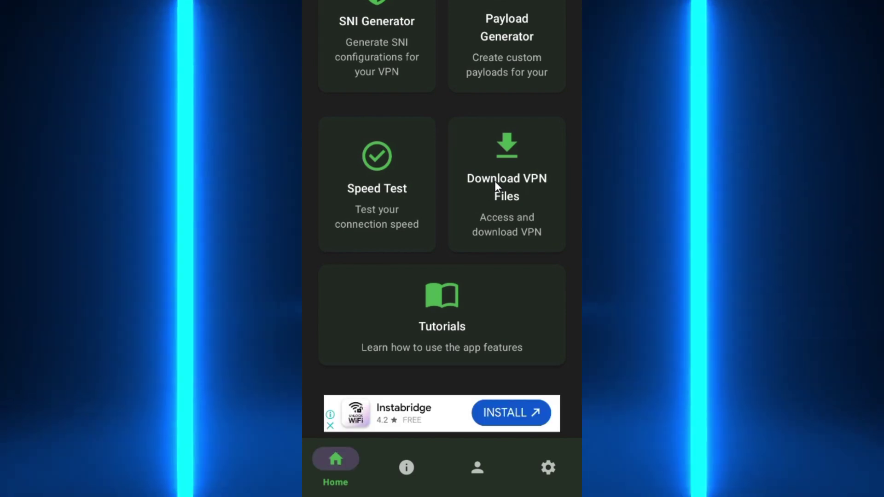
- Open KOFnet's Download VPN Files section and go to the Ha Tunnel Files page
left_click(496, 184)
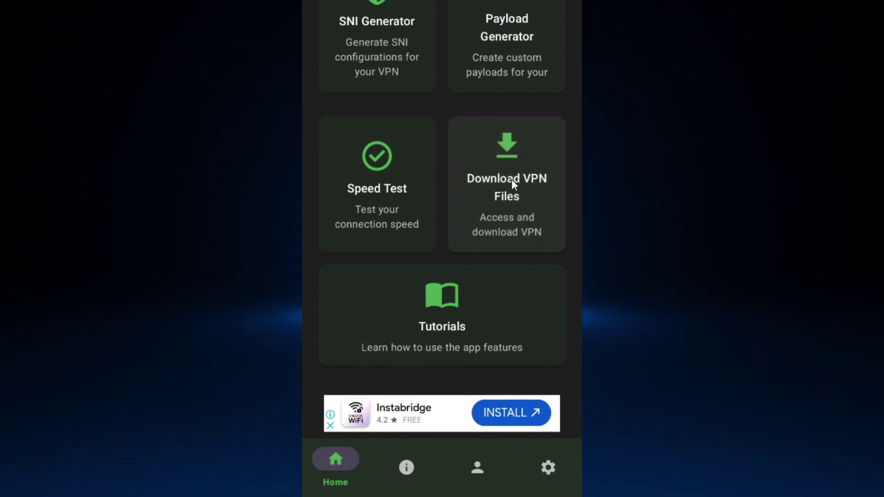
left_click(487, 191)
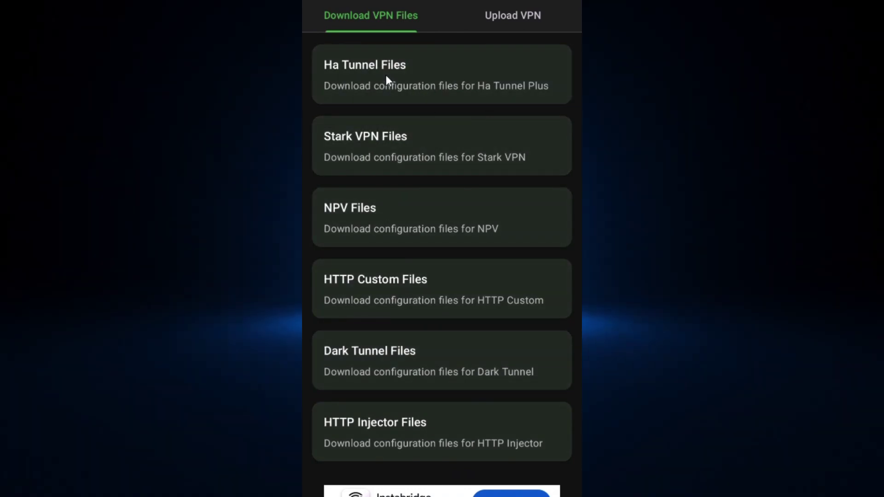
left_click(386, 75)
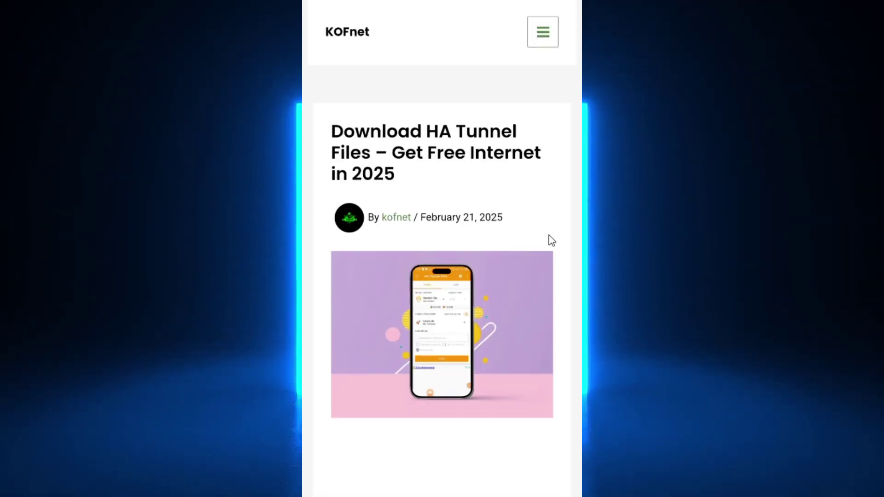
- Scroll to the Download Ha Tunnel Plus Files list and collapse the blank ad panel
scroll(552, 248, "down", 6)
scroll(536, 253, "down", 15)
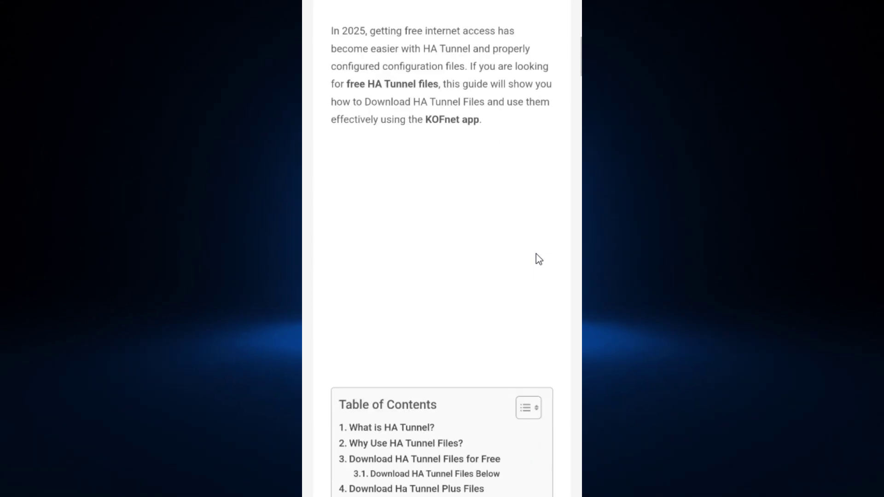
scroll(536, 254, "down", 15)
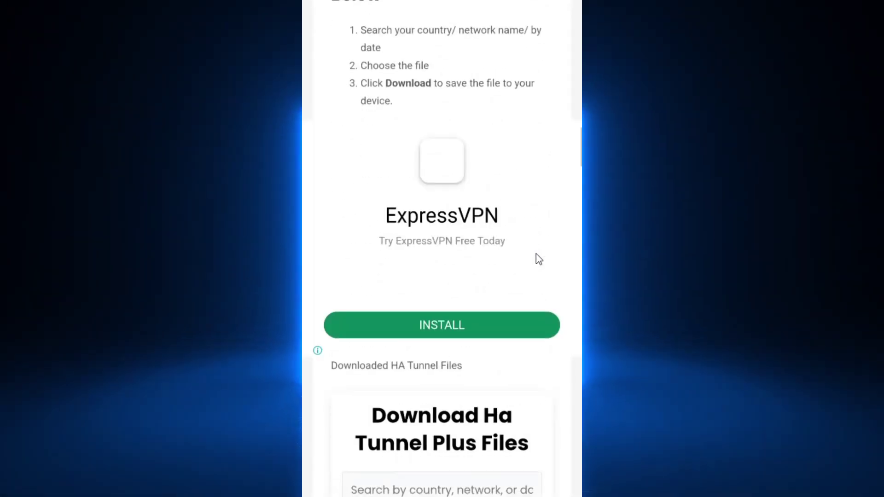
scroll(536, 256, "down", 9)
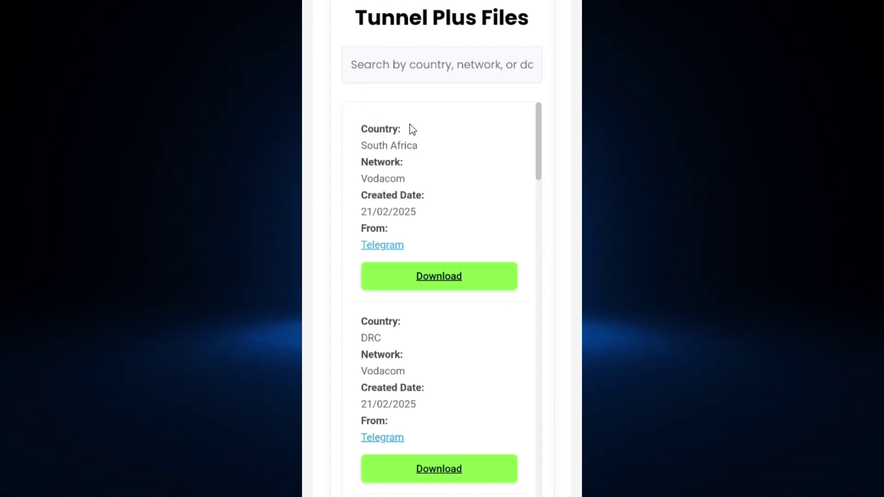
scroll(367, 298, "up", 1)
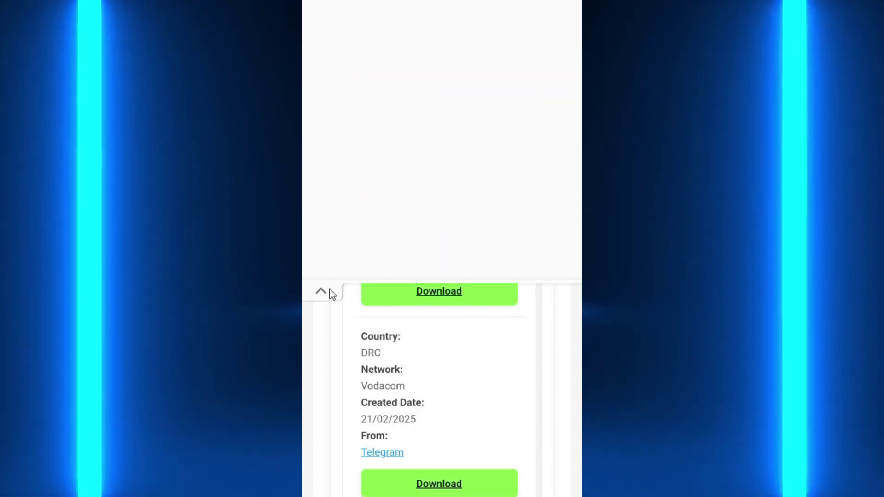
left_click(324, 291)
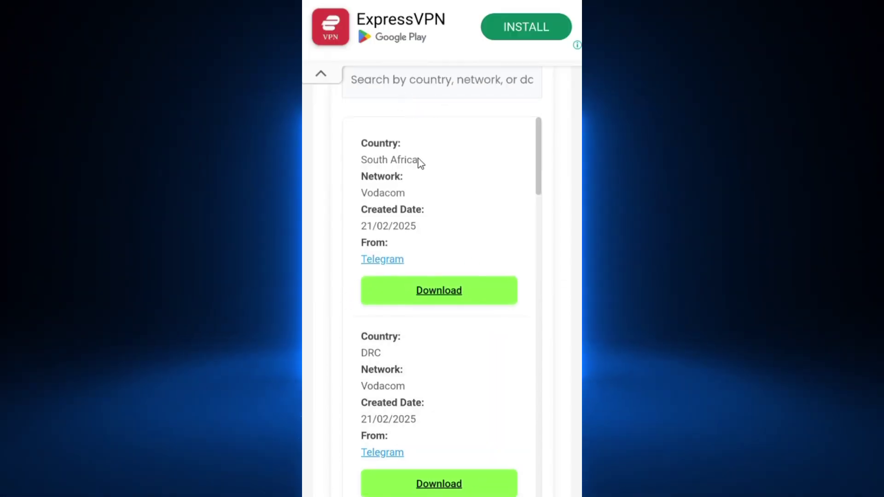